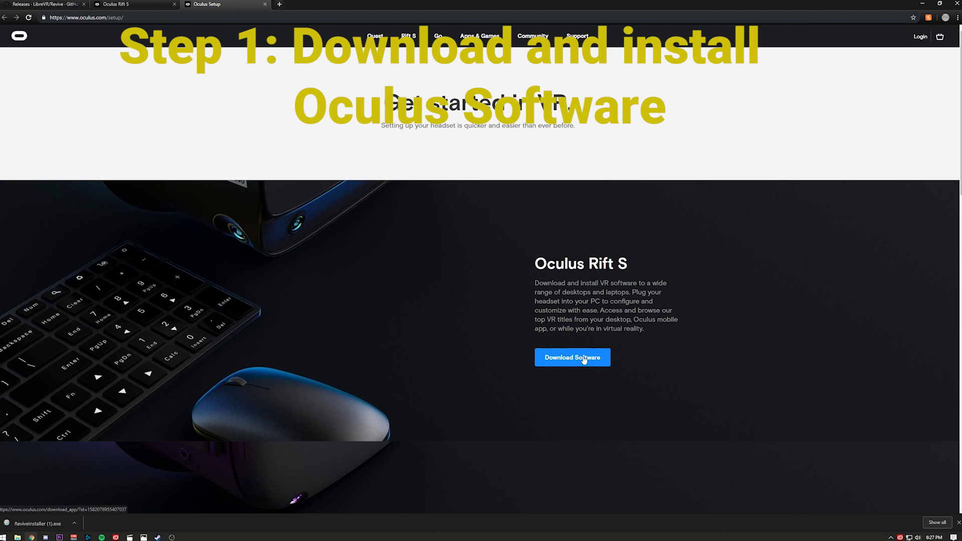
Step: Download OculusSetup.exe from oculus.com/setup and save it to the folder
left_click(584, 360)
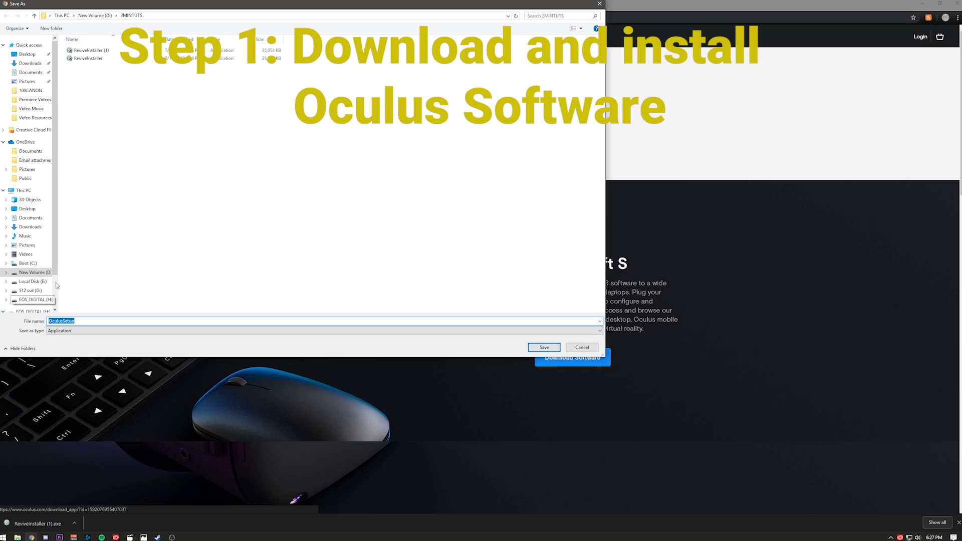
left_click(543, 348)
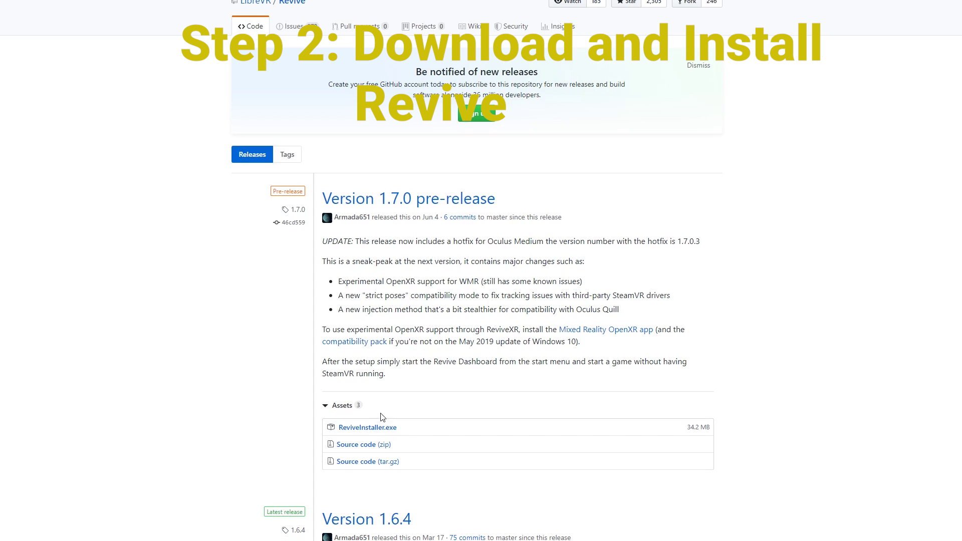
Step: Download ReviveInstaller.exe from the Revive 1.7.0 release assets and save it
left_click(376, 429)
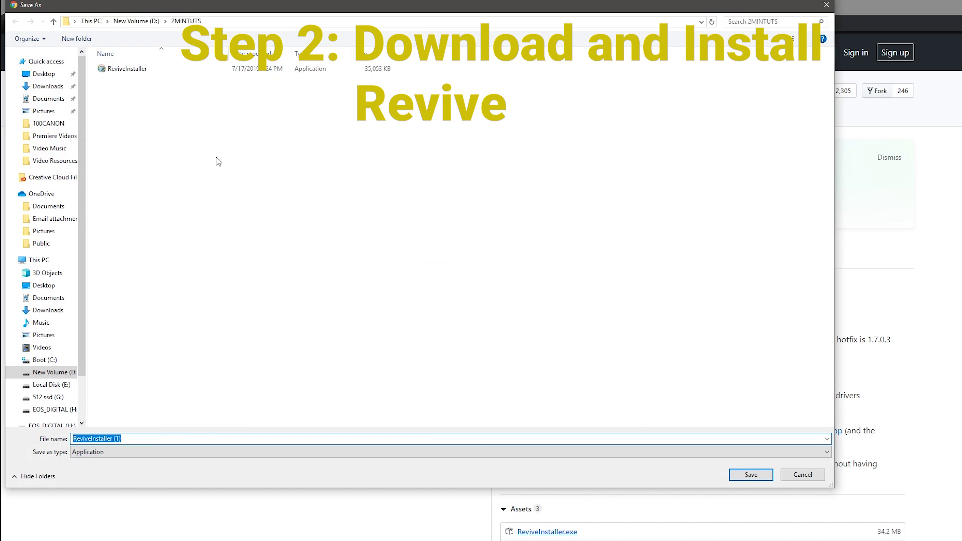
left_click(770, 474)
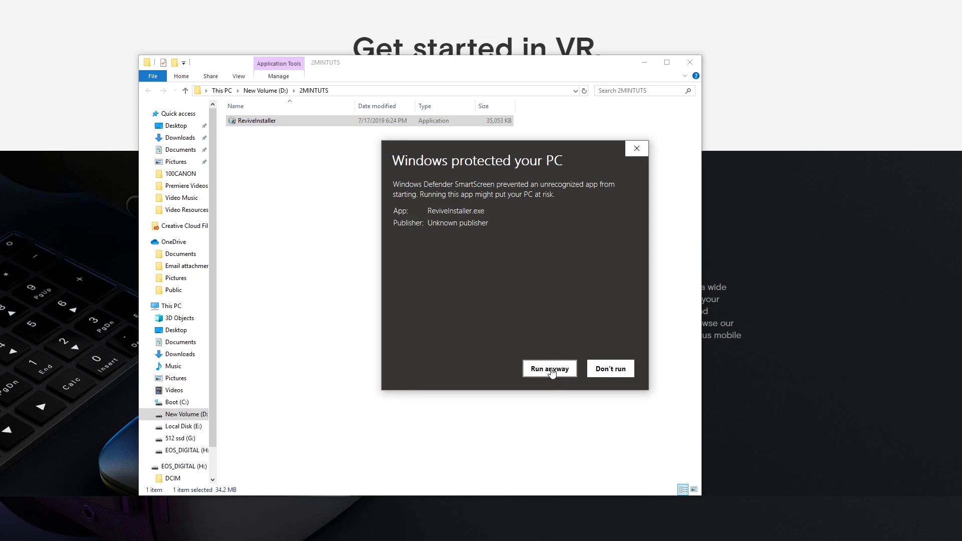
Step: Run ReviveInstaller despite the SmartScreen warning and move the folder window aside
left_click(551, 370)
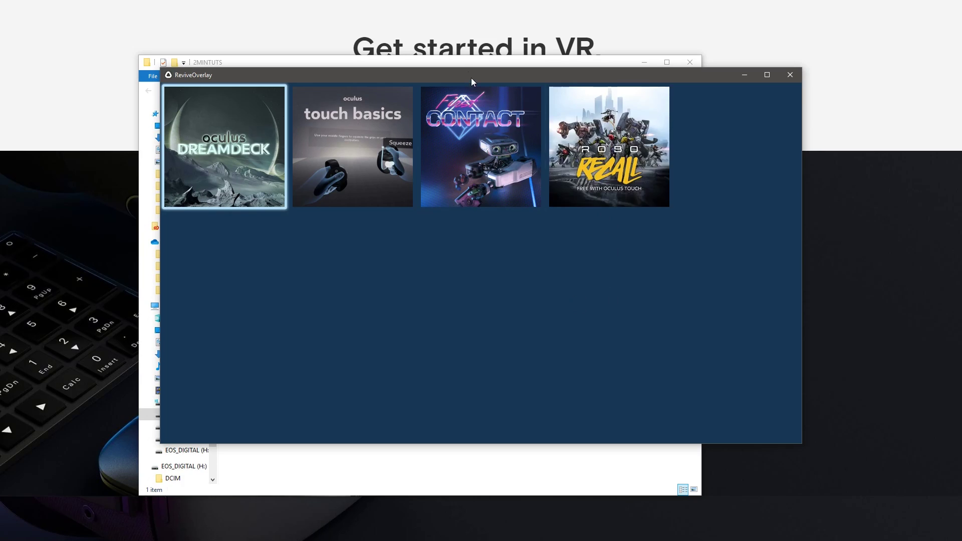
left_click_drag(465, 62, 520, 85)
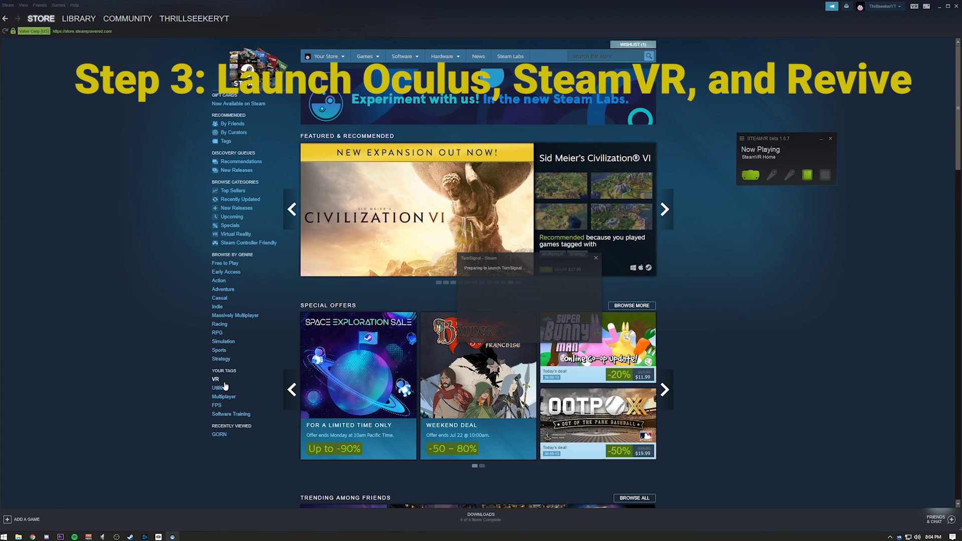
Step: Launch the Oculus software, reposition the SteamVR status window, and open Revive Dashboard from Windows search
left_click(84, 157)
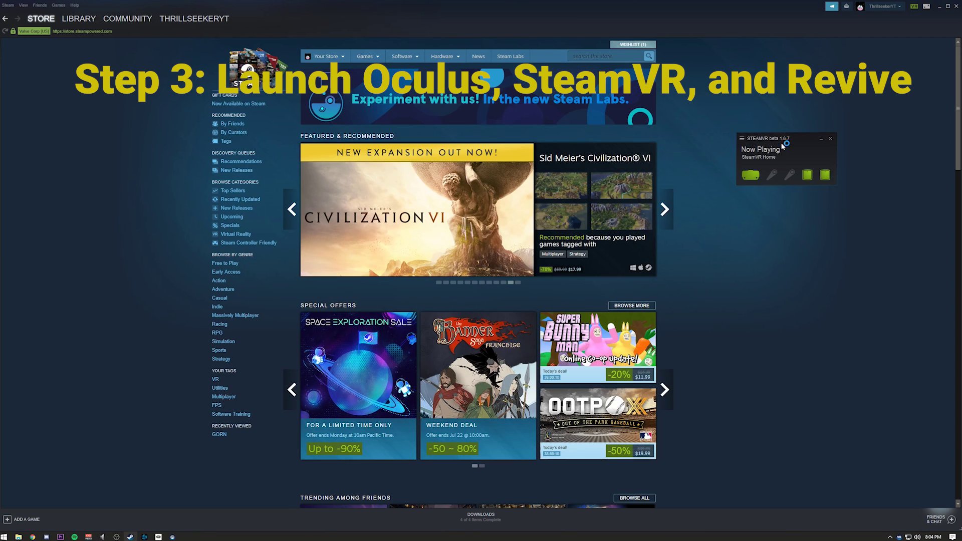
left_click_drag(806, 133, 371, 132)
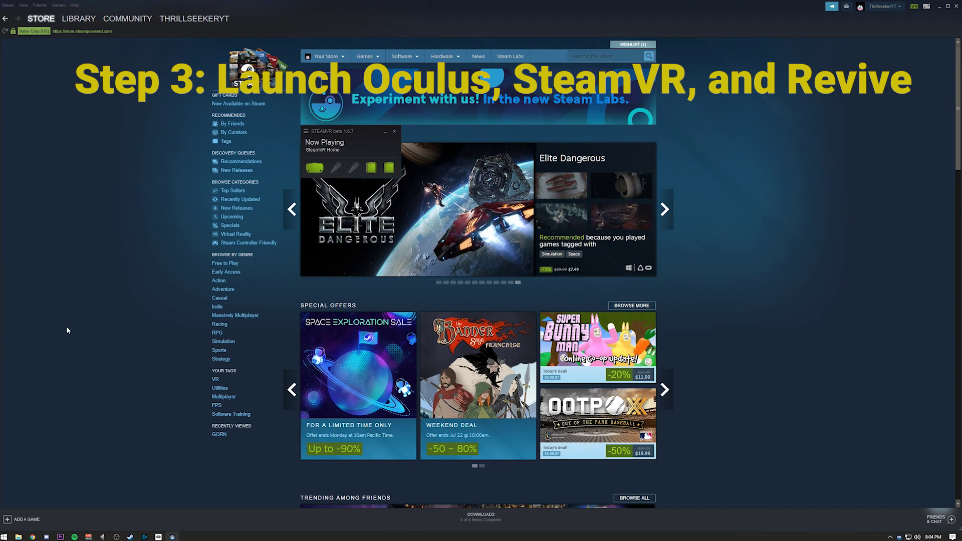
left_click(4, 537)
type("re")
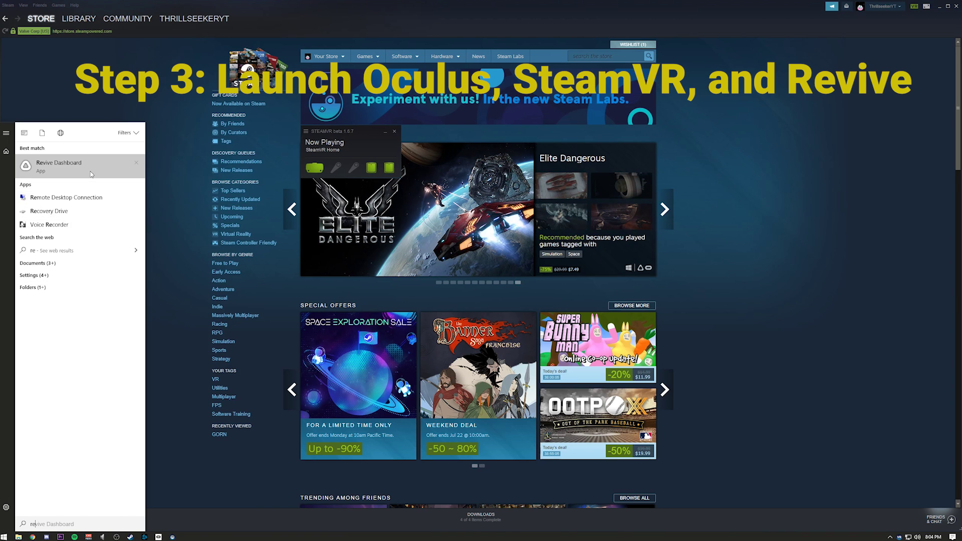
left_click(91, 174)
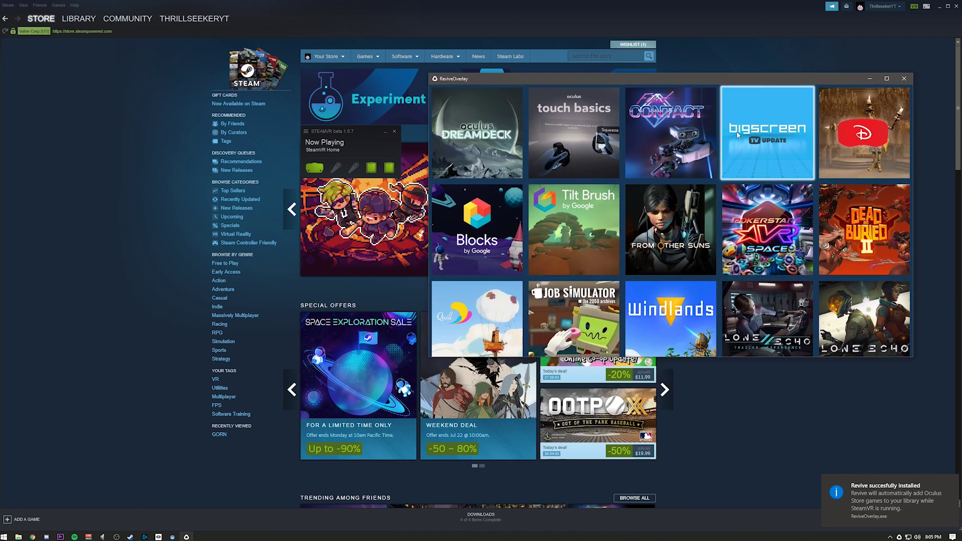
scroll(744, 173, "down", 2)
scroll(752, 196, "down", 2)
scroll(752, 203, "up", 4)
scroll(752, 210, "down", 1)
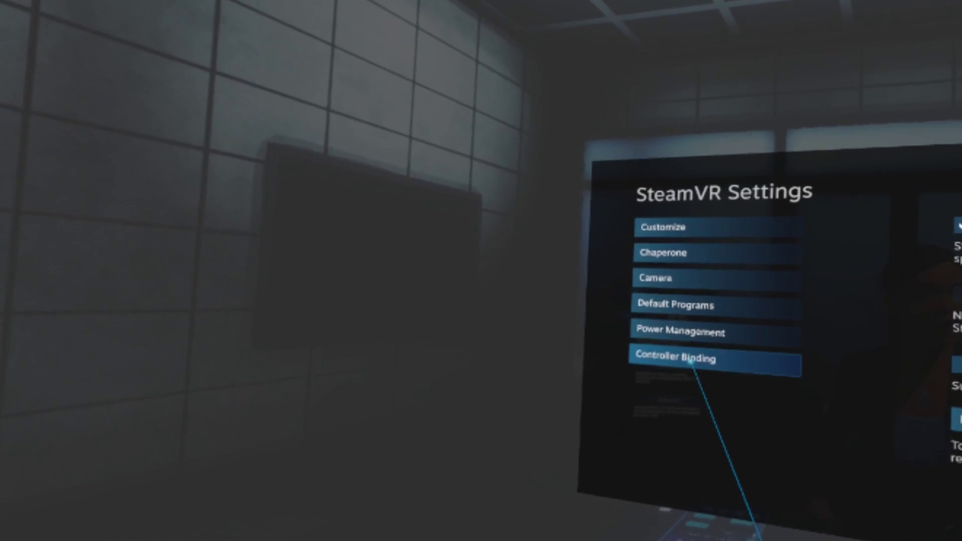
Step: Review Defector's saved controller binding in SteamVR Settings, then show the Revive library
left_click(693, 363)
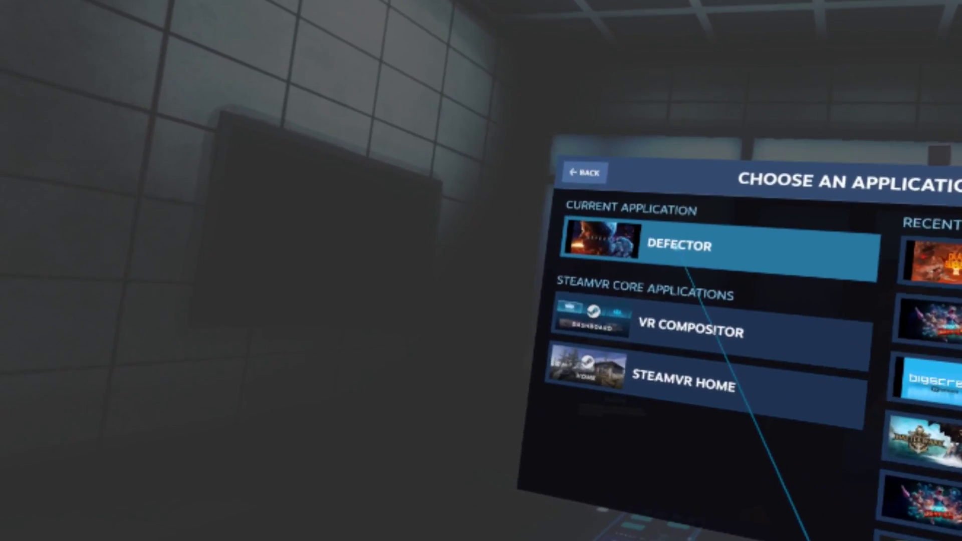
left_click(685, 266)
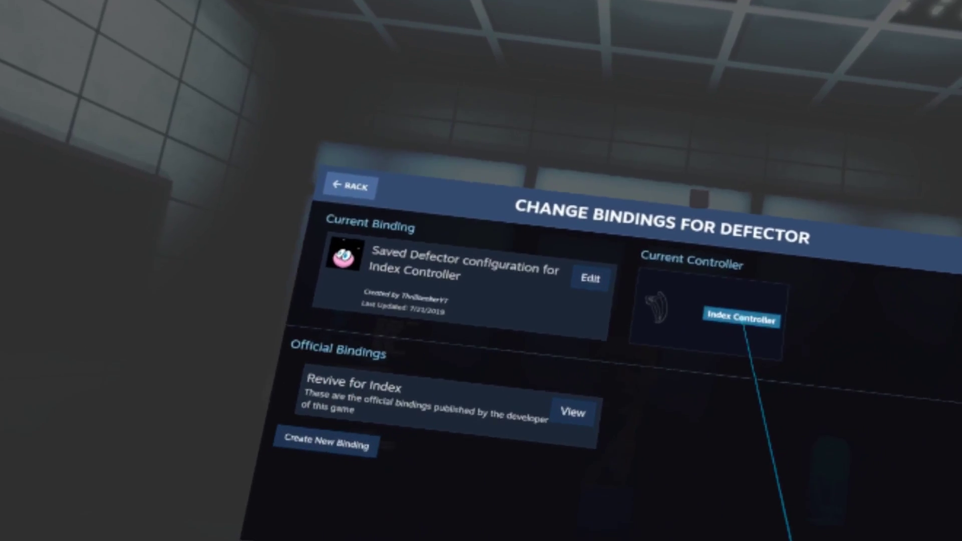
left_click(691, 264)
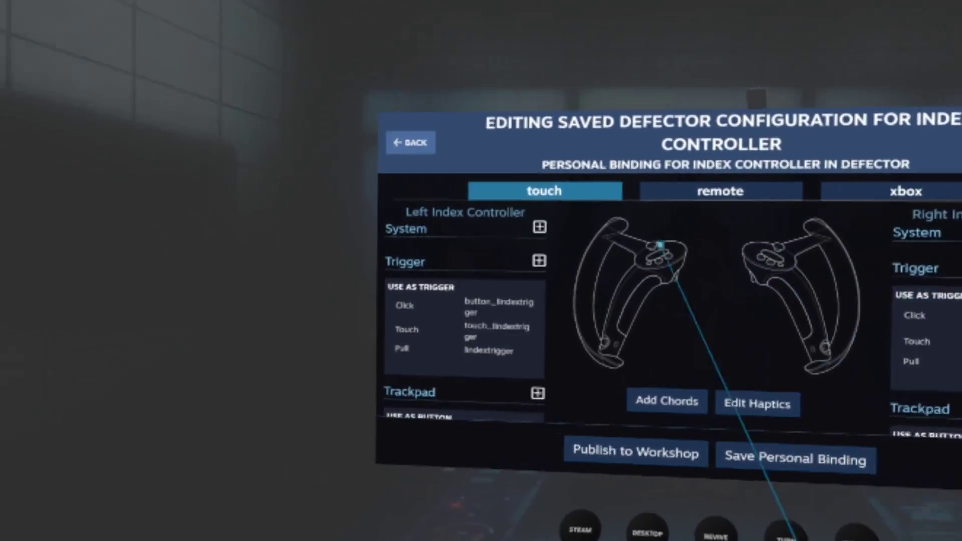
left_click(555, 288)
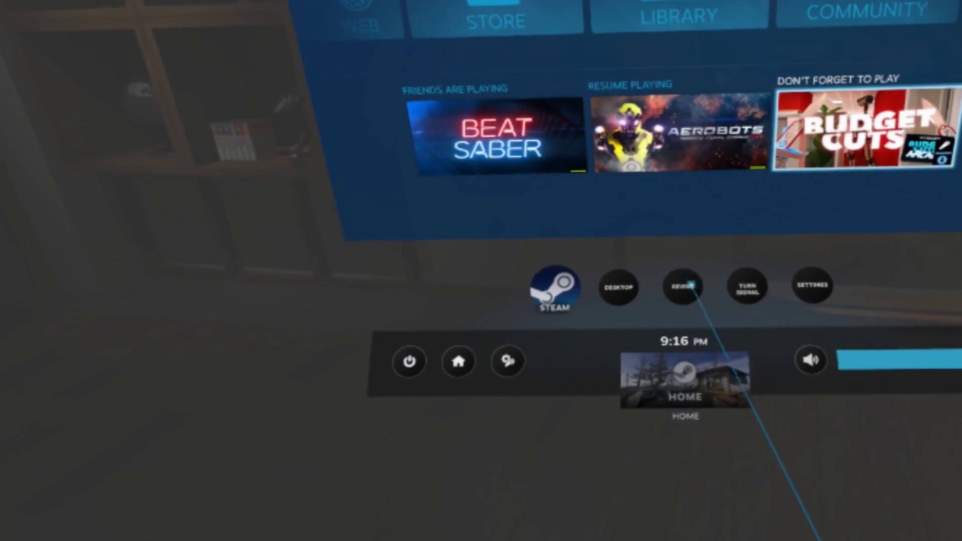
left_click(683, 287)
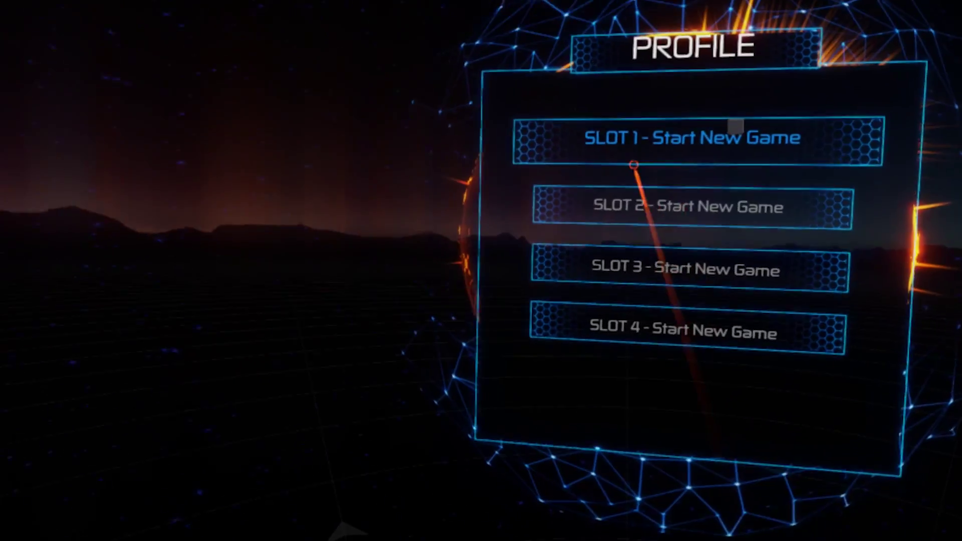
Step: Create a new slot 1 profile with a chosen skin tone and start The Beginning
left_click(607, 322)
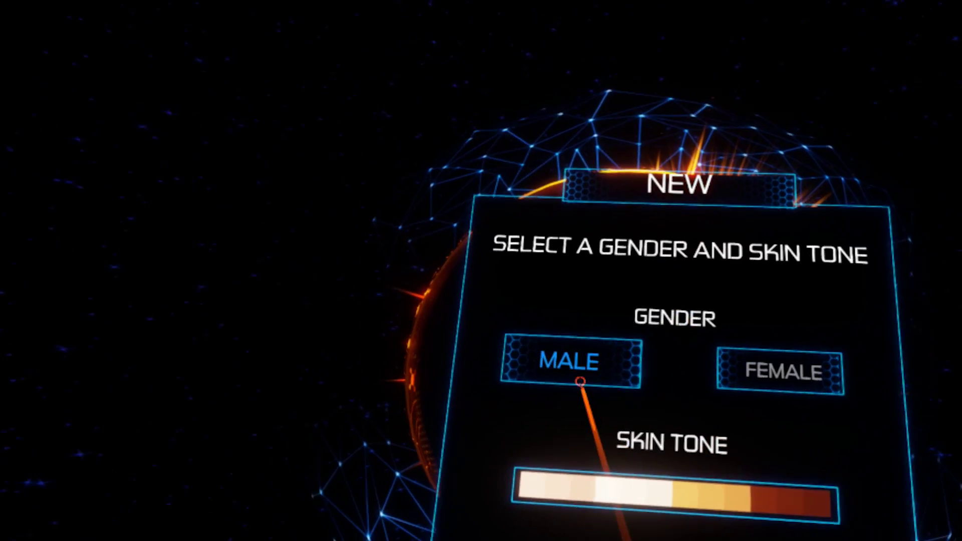
left_click(575, 399)
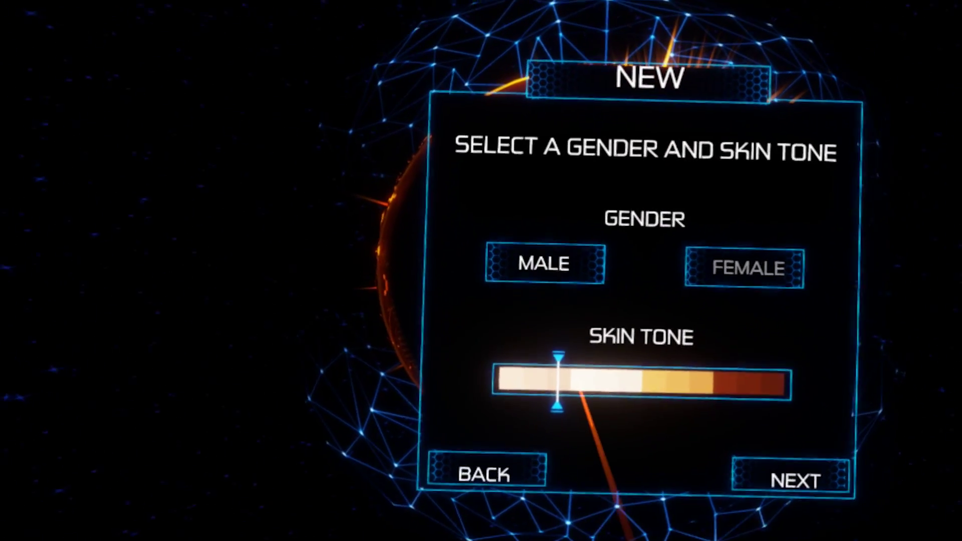
left_click(581, 394)
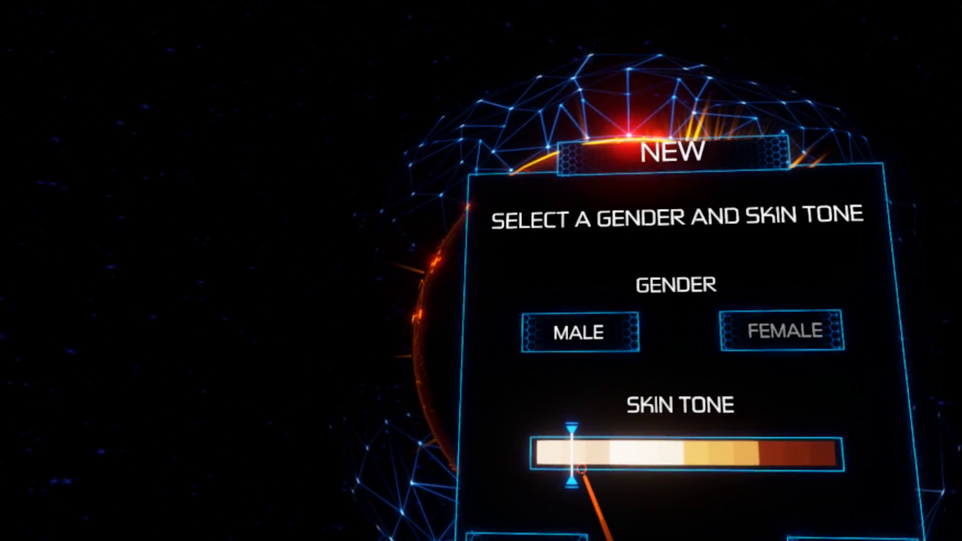
left_click(815, 478)
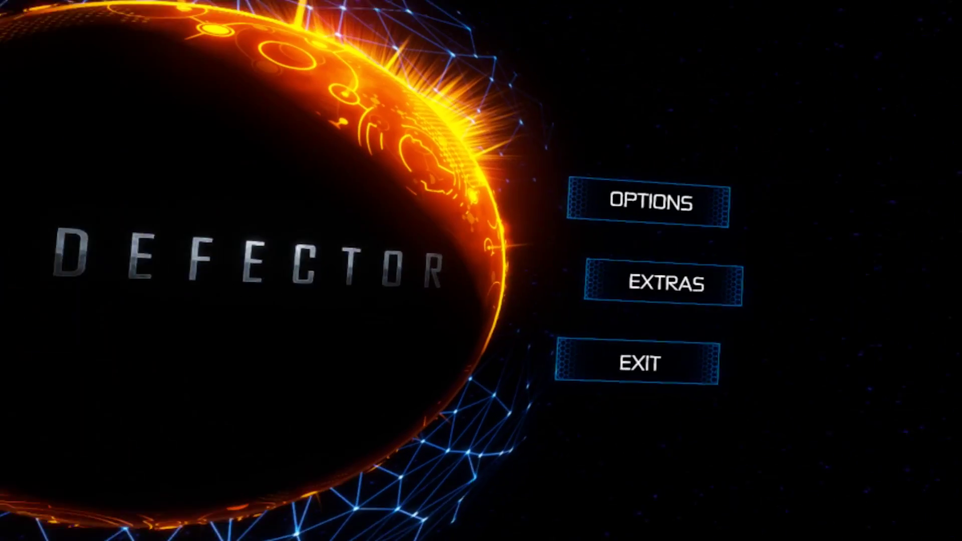
left_click(594, 311)
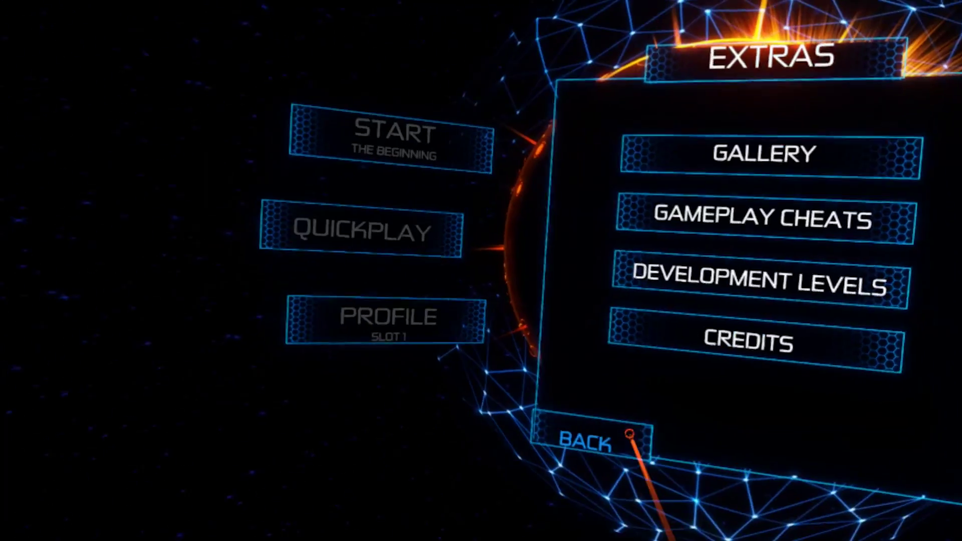
left_click(629, 434)
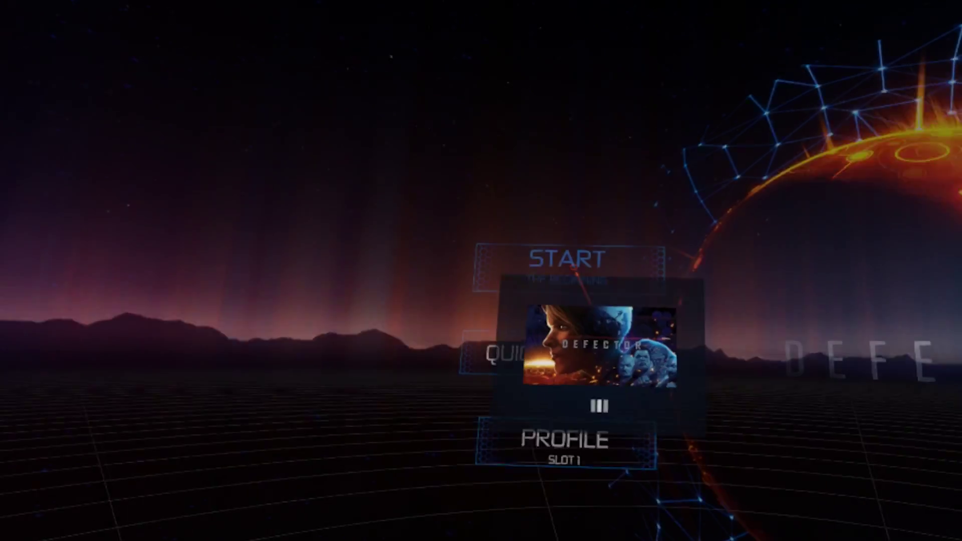